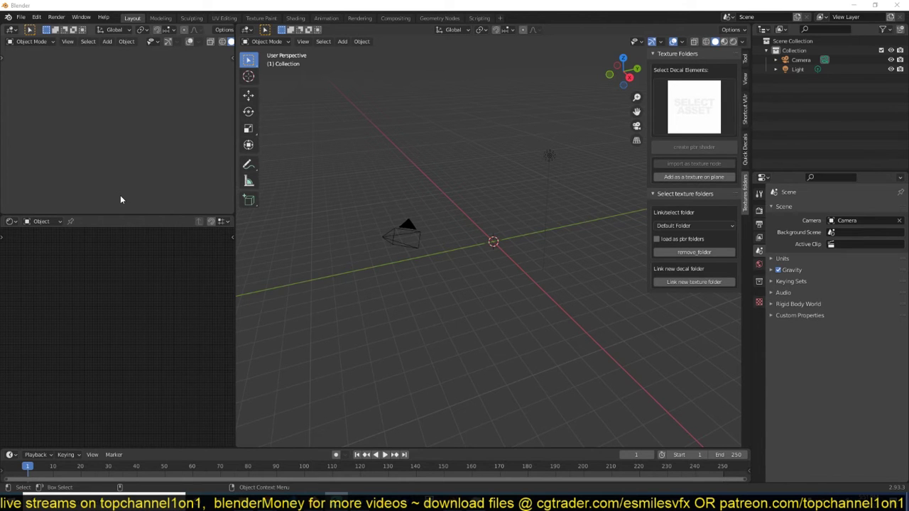
- Add a torus mesh to the empty scene at the world origin
middle_click_drag(398, 213, 359, 209, "shift")
key("shift+a")
mouse_move(288, 154)
left_click(308, 232)
scroll(426, 192, "up", 4)
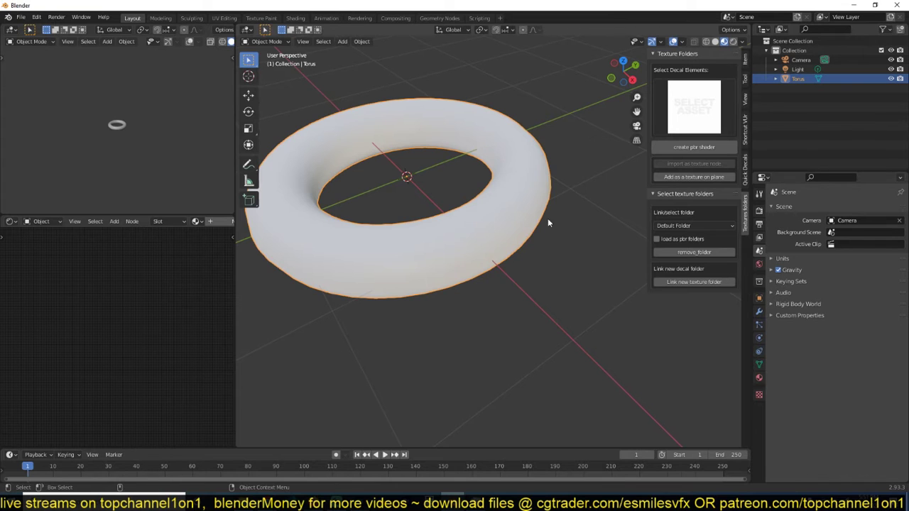
- Link the wood folder from D:\resouces\pbrs as a new texture folder, checking the texture maps in its wicker basket weave subfolder
left_click(690, 282)
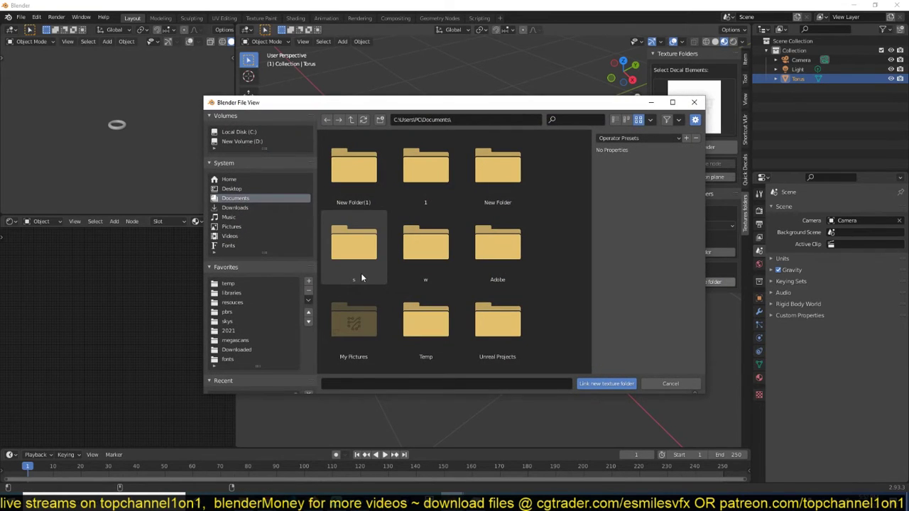
left_click(241, 313)
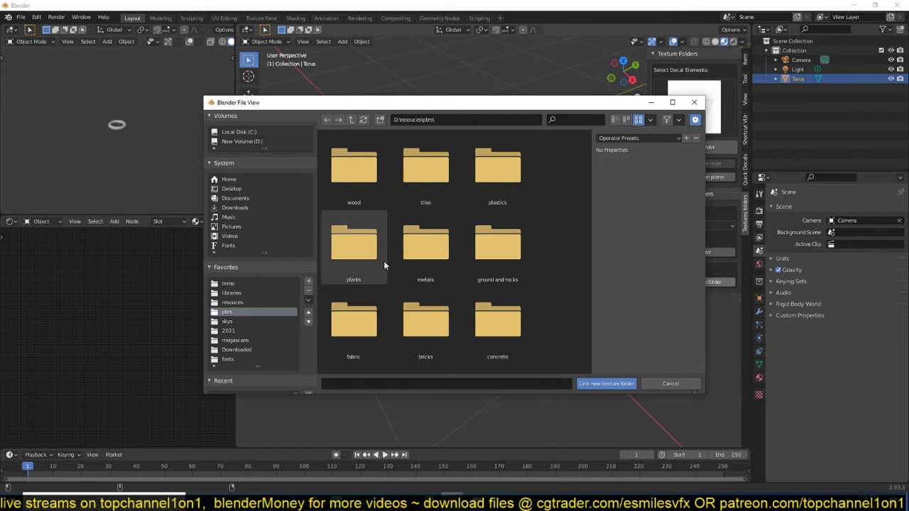
double_click(368, 182)
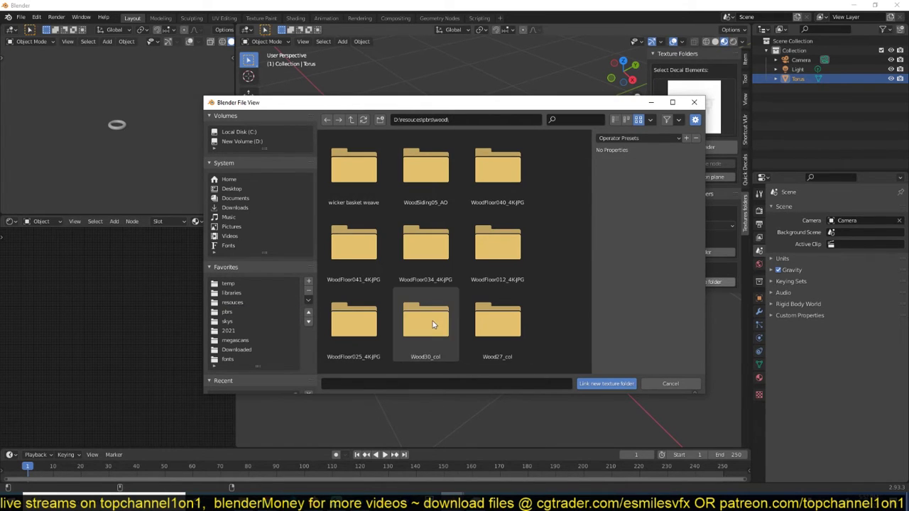
scroll(432, 323, "down", 5)
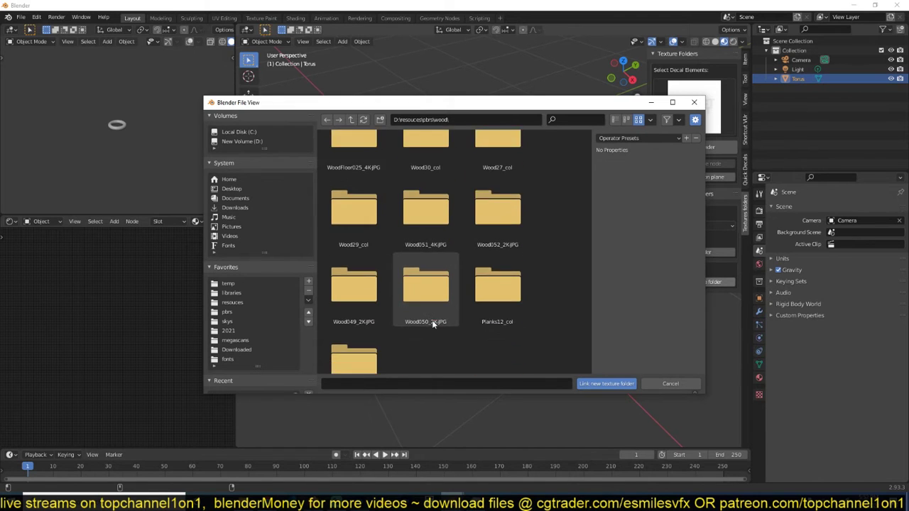
scroll(426, 313, "up", 5)
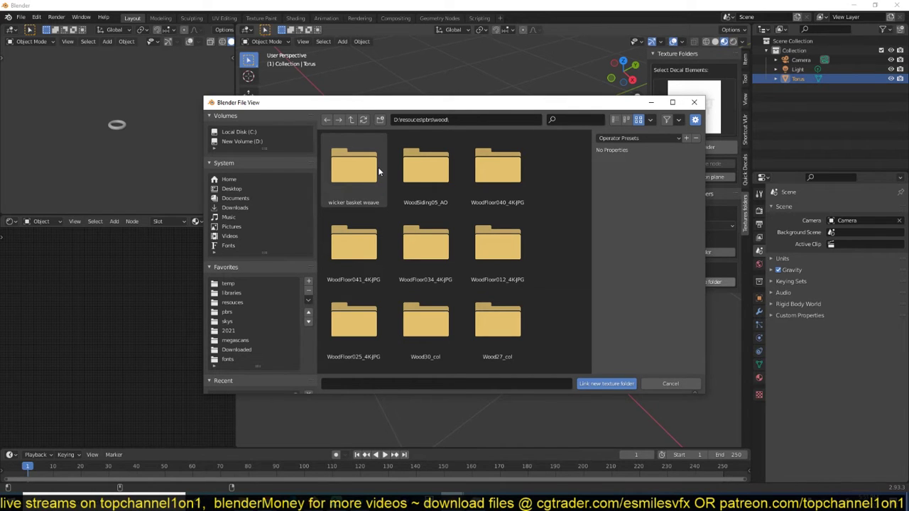
double_click(373, 184)
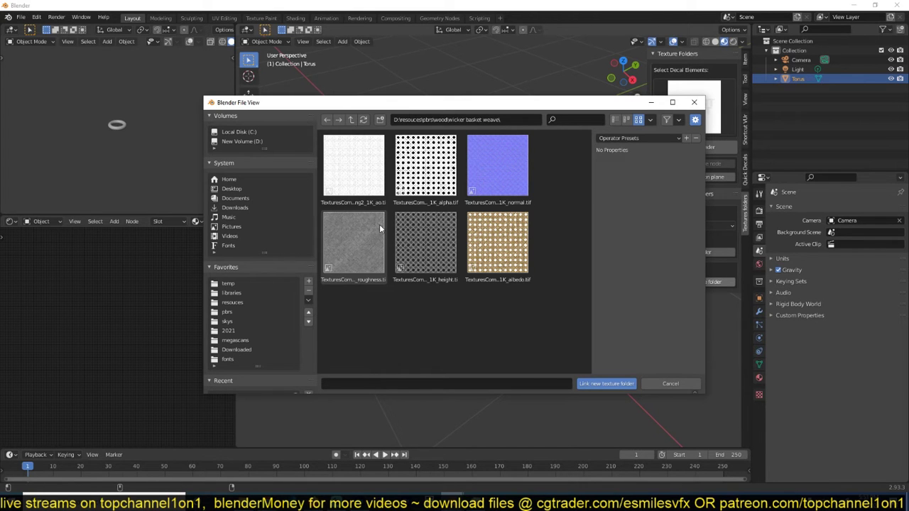
left_click(352, 119)
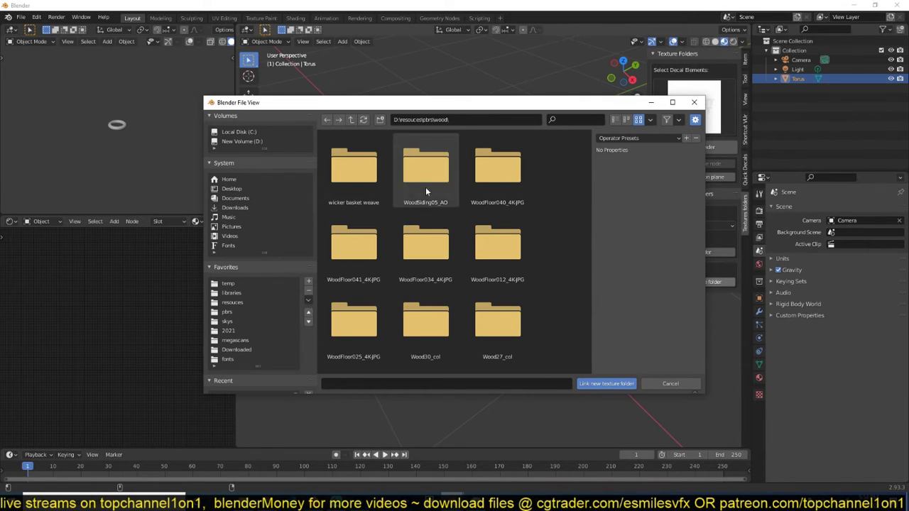
scroll(427, 286, "down", 4)
scroll(458, 305, "up", 4)
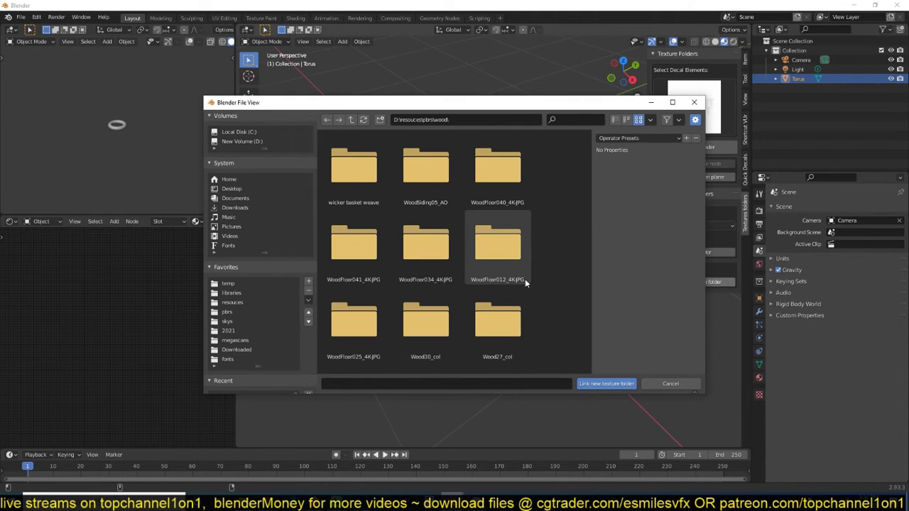
left_click(614, 388)
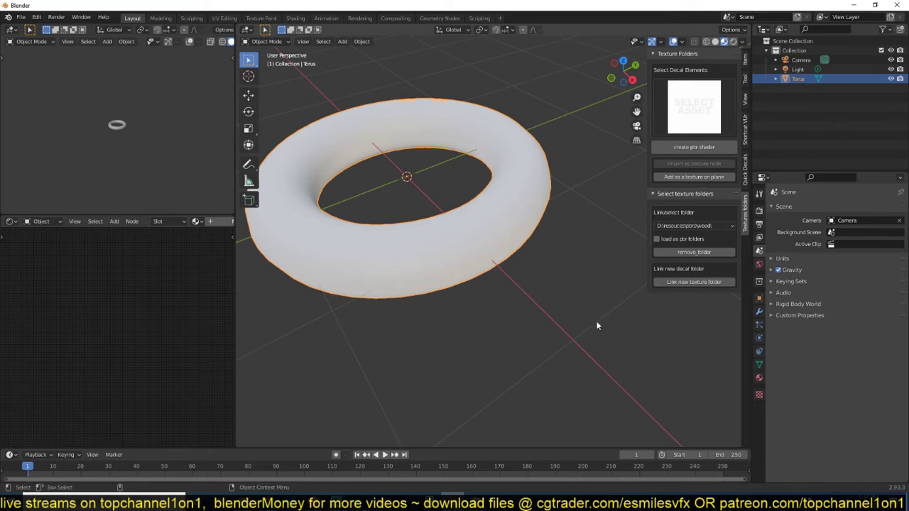
- Load the linked wood folder as PBR folders and create a PBR shader on the torus from the Planks12_col texture
left_click(692, 101)
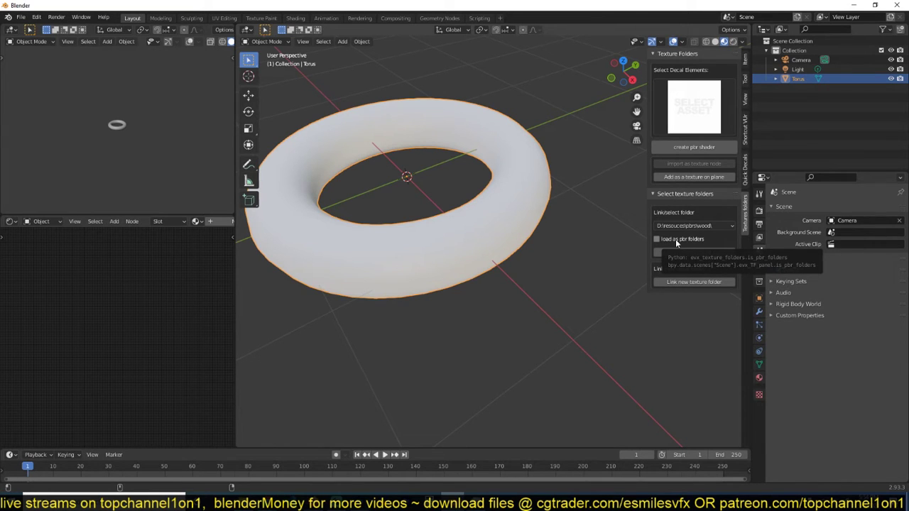
left_click(702, 119)
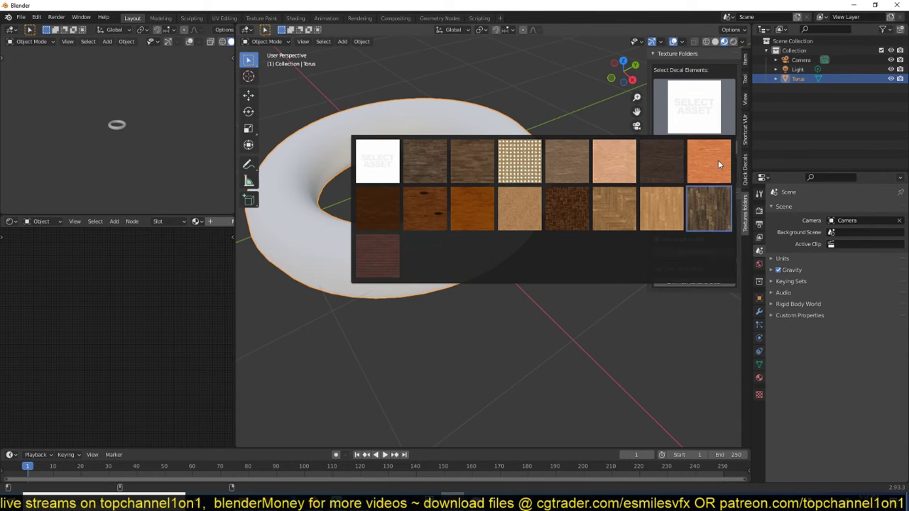
left_click(435, 164)
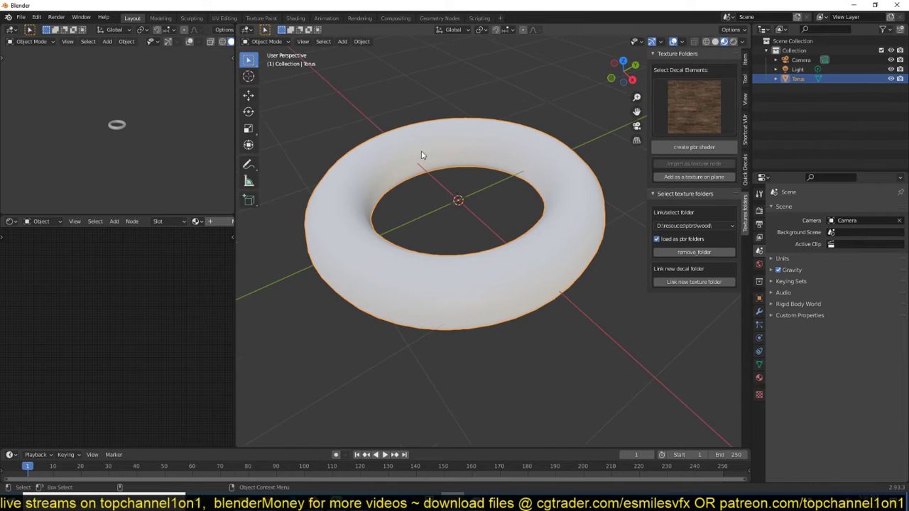
left_click(675, 148)
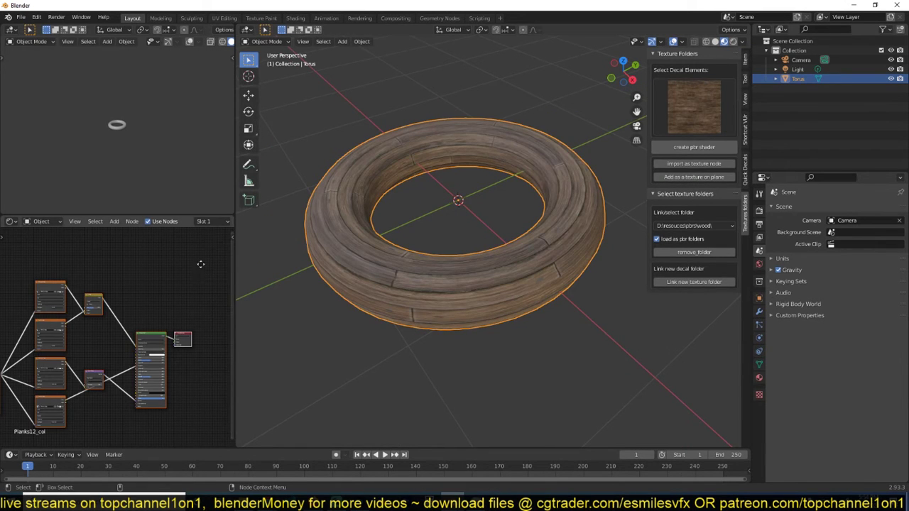
- Examine the planks shader's node tree, following the AO, colour, normal and roughness textures through the Multiply and Normal Map nodes to the Principled BSDF
scroll(159, 298, "up", 2)
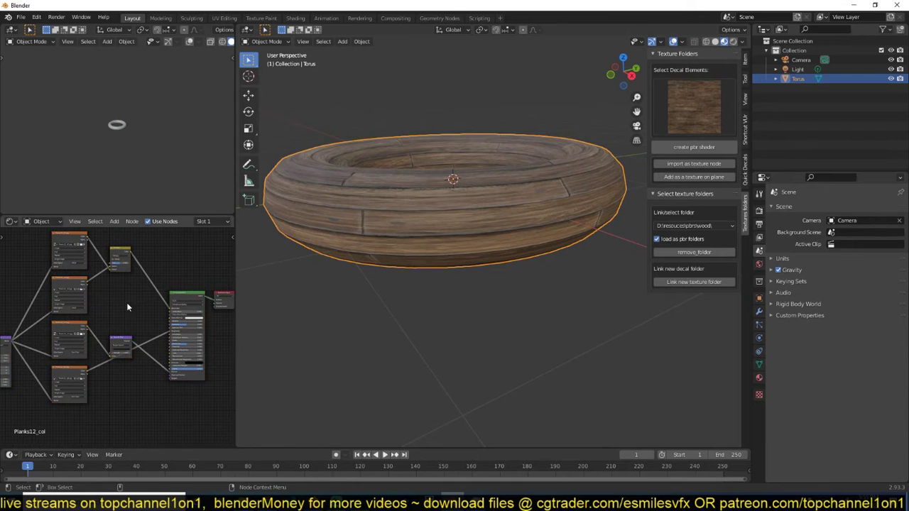
middle_click_drag(155, 317, 123, 315)
scroll(163, 315, "up", 4)
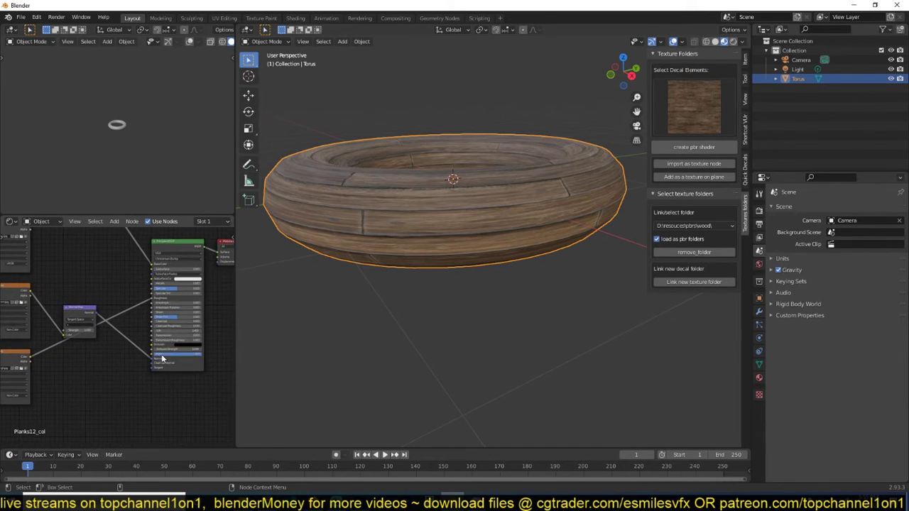
scroll(125, 293, "down", 1)
middle_click_drag(125, 293, 164, 268)
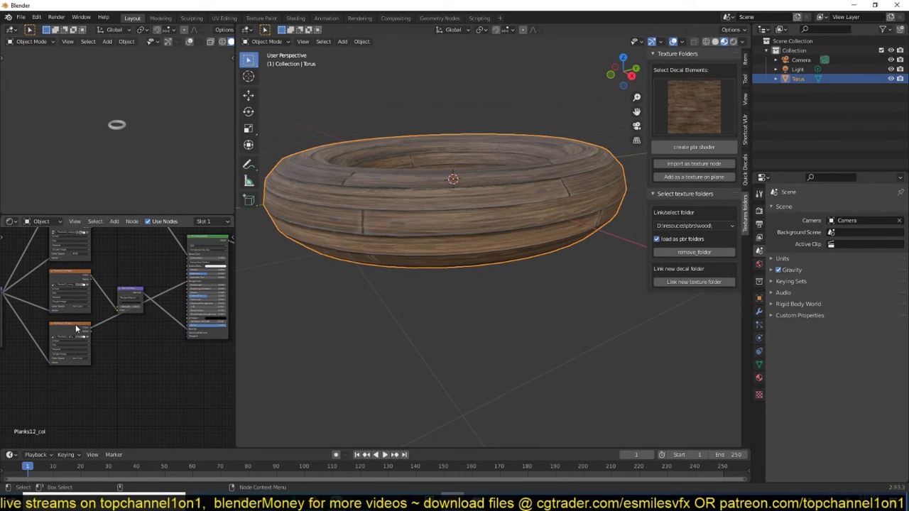
middle_click_drag(77, 328, 71, 332)
middle_click_drag(63, 226, 55, 304)
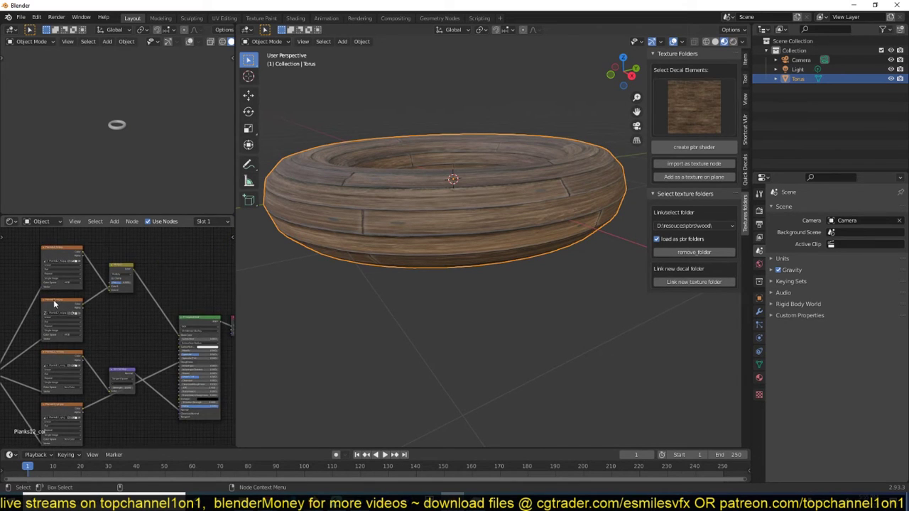
scroll(55, 304, "up", 3)
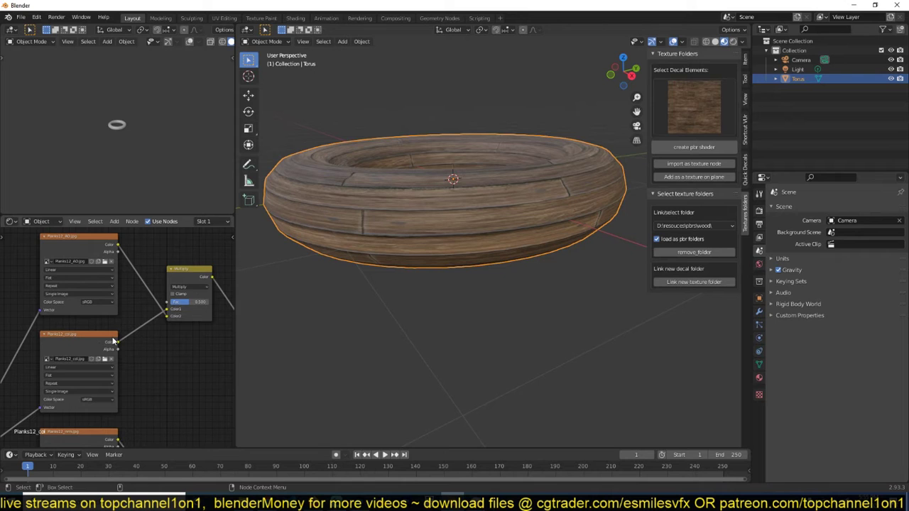
middle_click_drag(114, 339, 39, 322)
middle_click_drag(157, 324, 85, 287)
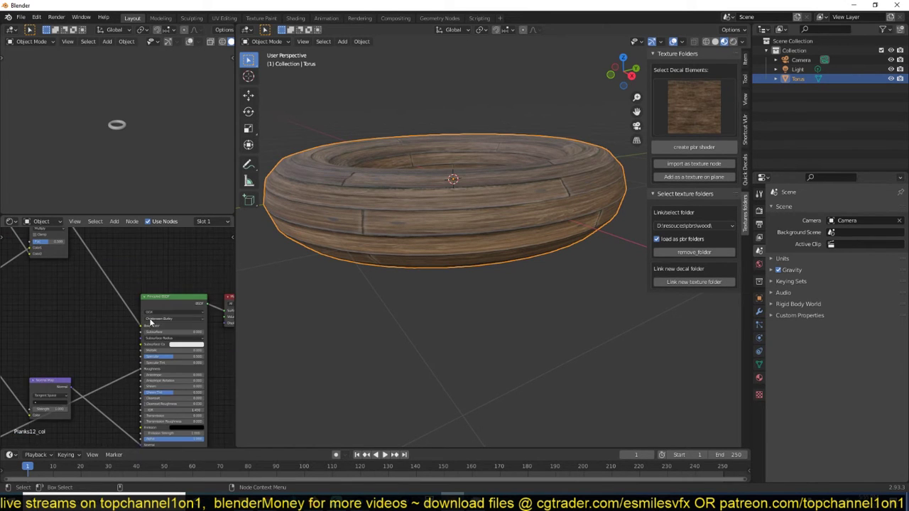
middle_click_drag(50, 231, 130, 302)
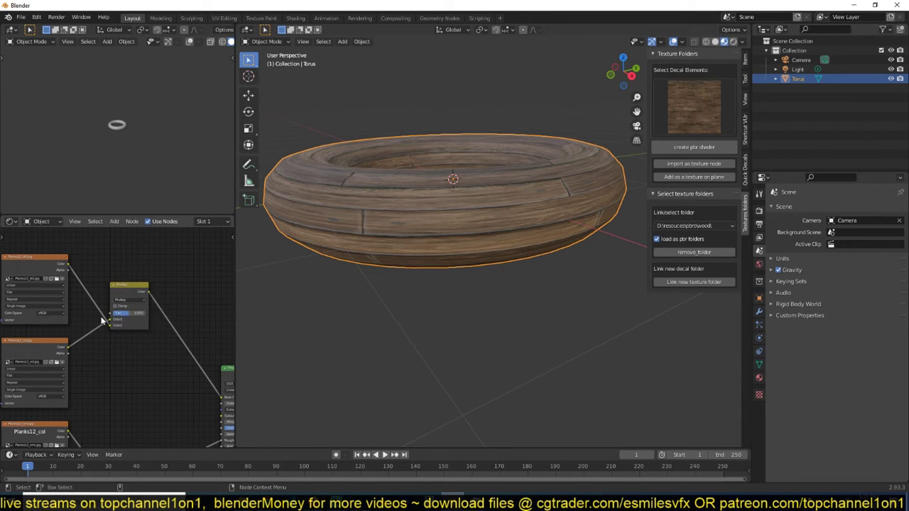
middle_click_drag(130, 301, 157, 287)
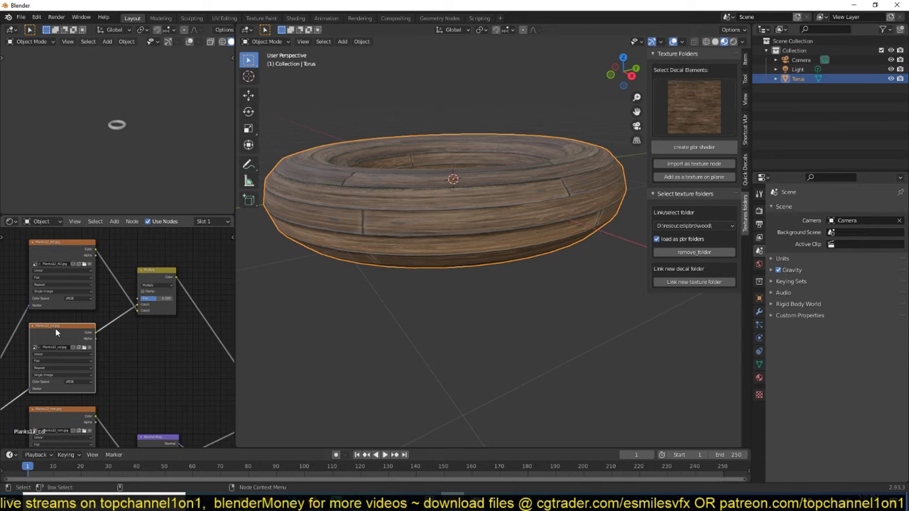
- Inspect how the wicker webbing shader's image textures connect to the Normal Map and Principled BSDF nodes
scroll(57, 332, "down", 2)
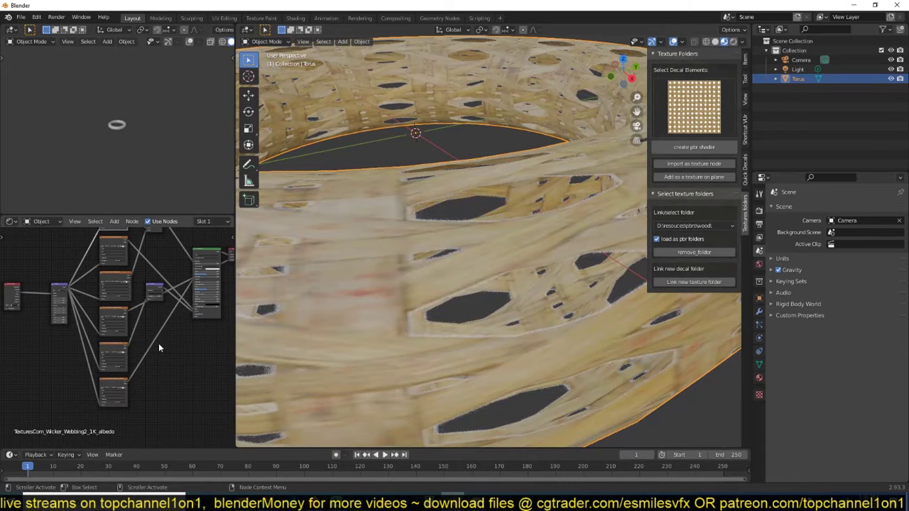
scroll(158, 343, "down", 2)
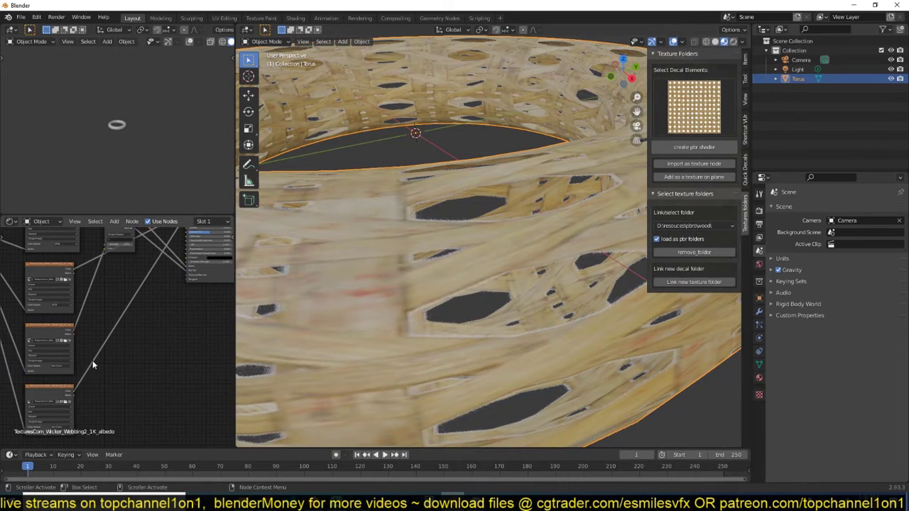
scroll(84, 371, "up", 3)
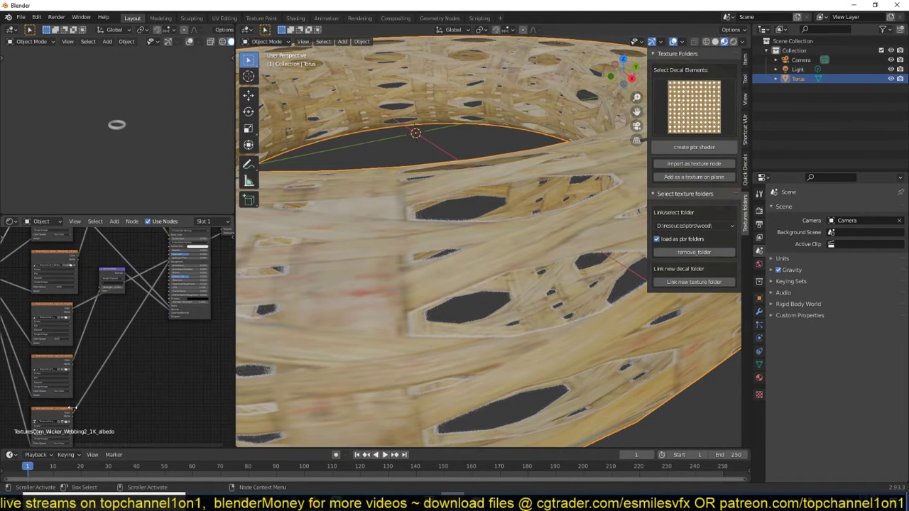
scroll(174, 303, "up", 1)
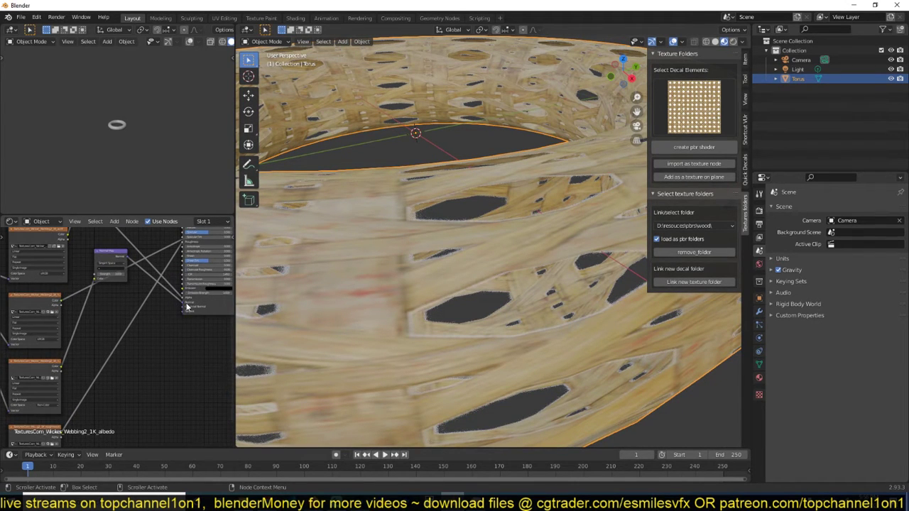
middle_click_drag(174, 303, 122, 402)
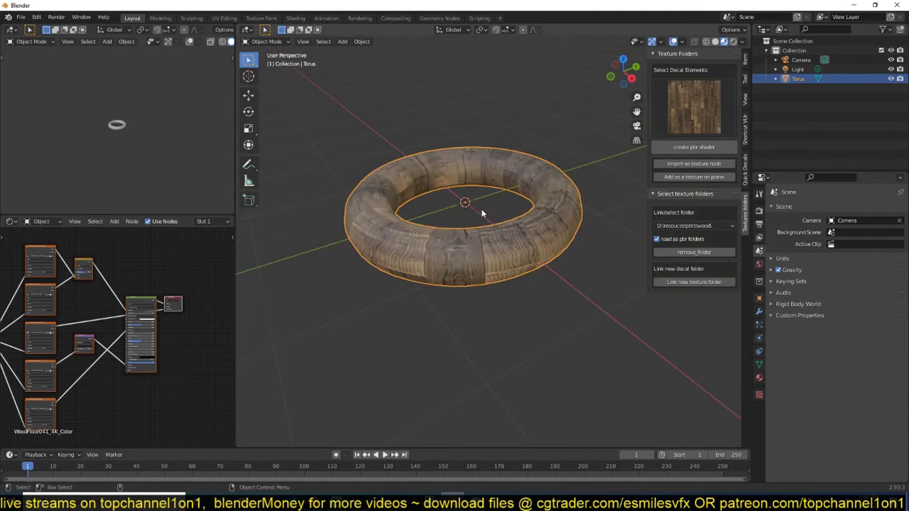
- Review the WoodFloor041 shader on the torus and its Texture Coordinate and Mapping nodes
middle_click_drag(482, 213, 488, 239)
middle_click_drag(121, 305, 189, 288)
scroll(142, 305, "up", 2)
middle_click_drag(164, 319, 188, 374)
scroll(130, 284, "up", 2)
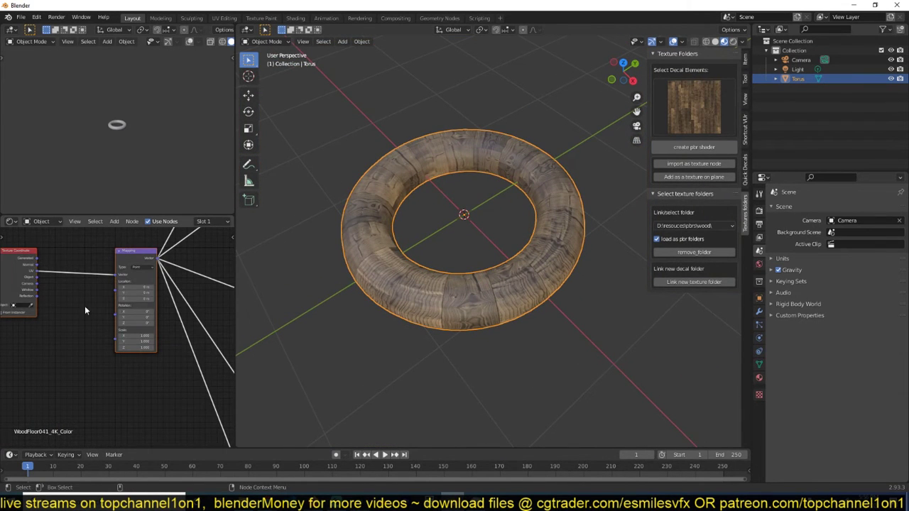
middle_click_drag(85, 306, 68, 317)
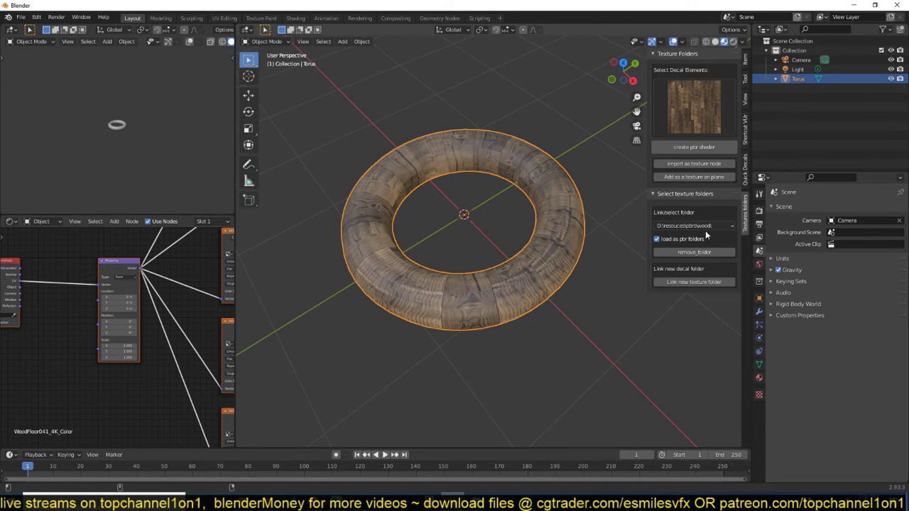
- Link the tiles folder from D:\resouces\pbrs as another texture folder, checking the texture maps in its subfolder 50
left_click(701, 281)
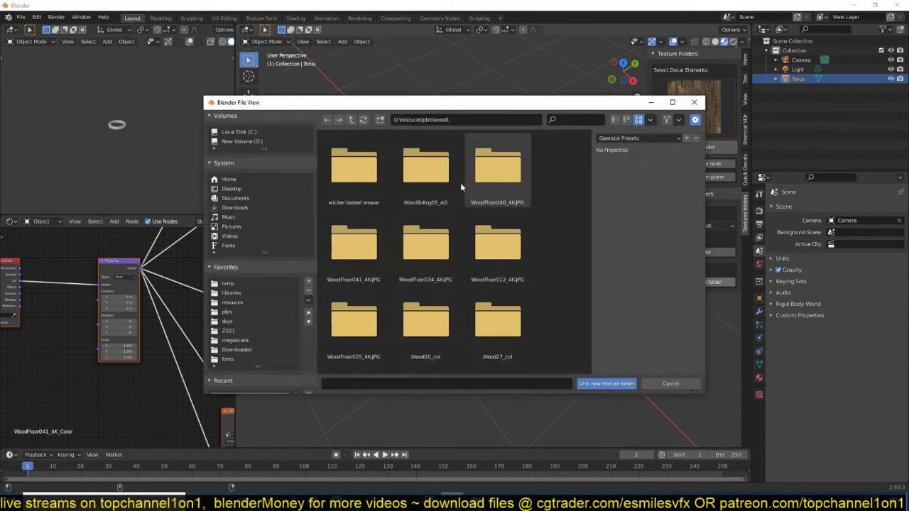
left_click(354, 121)
double_click(445, 176)
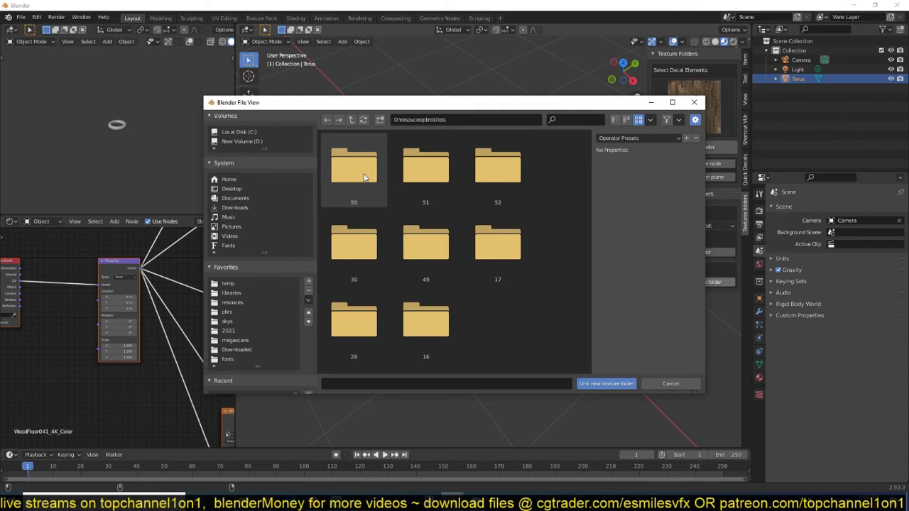
double_click(363, 174)
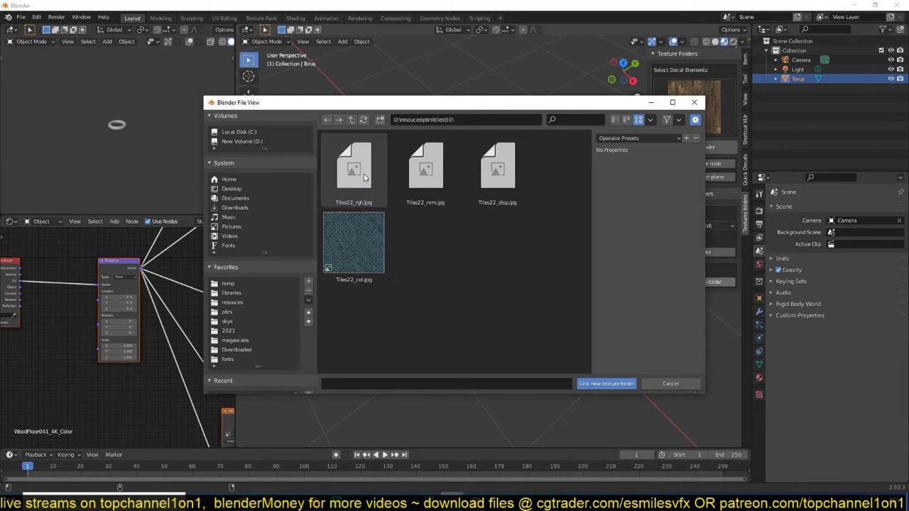
left_click(355, 121)
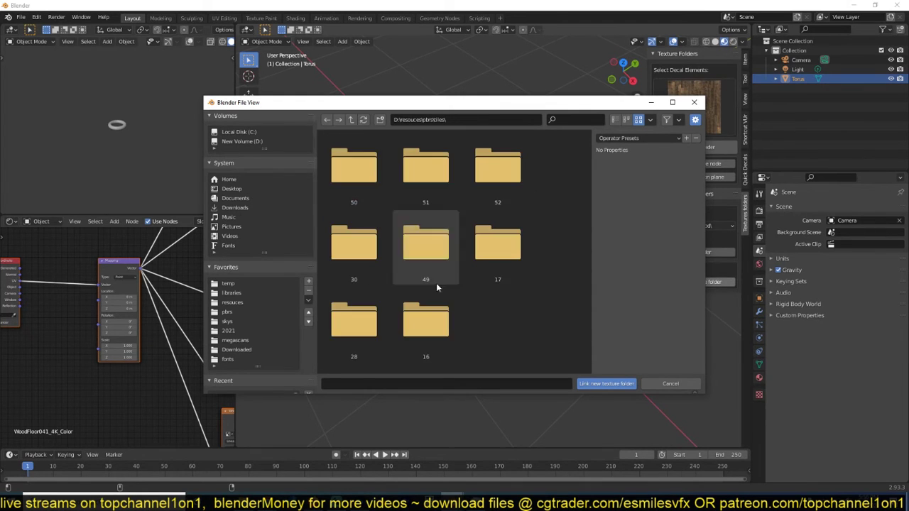
left_click(606, 384)
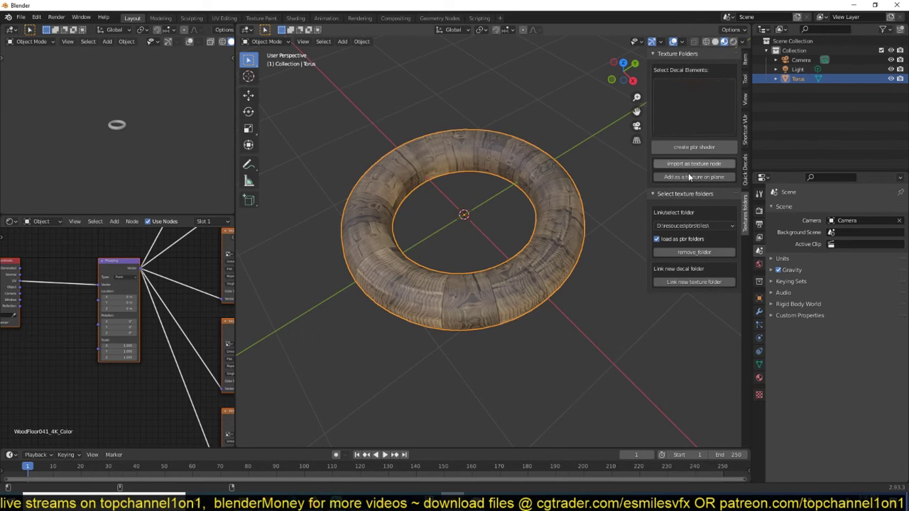
- Create a PBR shader on the torus from the black-and-white checkered tile texture and review its nodes and surface
left_click(686, 117)
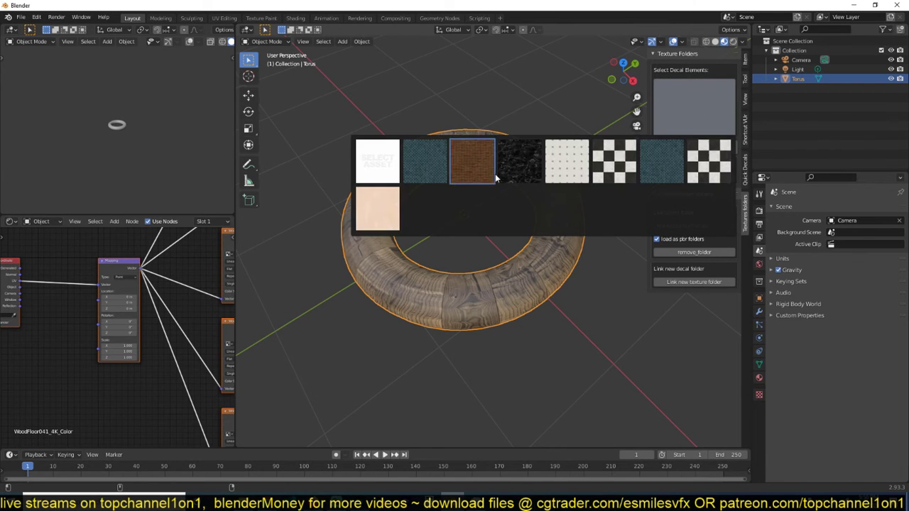
left_click(597, 174)
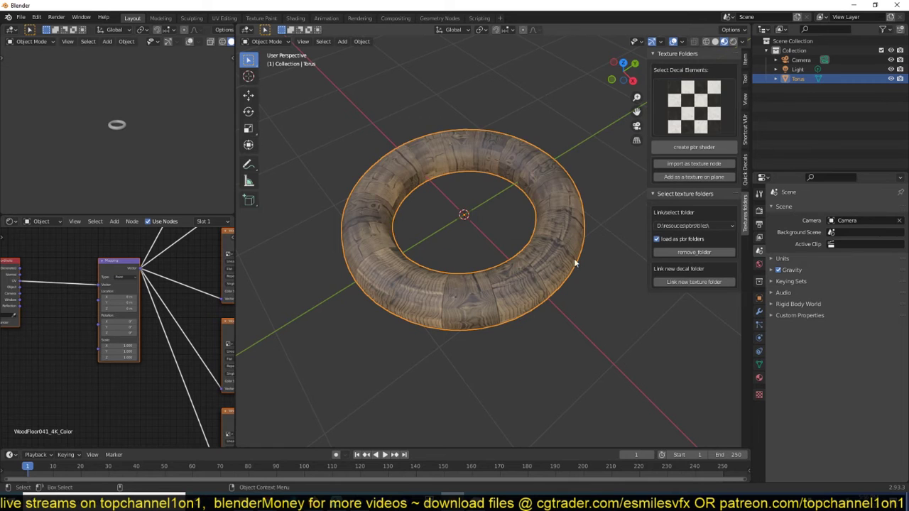
left_click(707, 147)
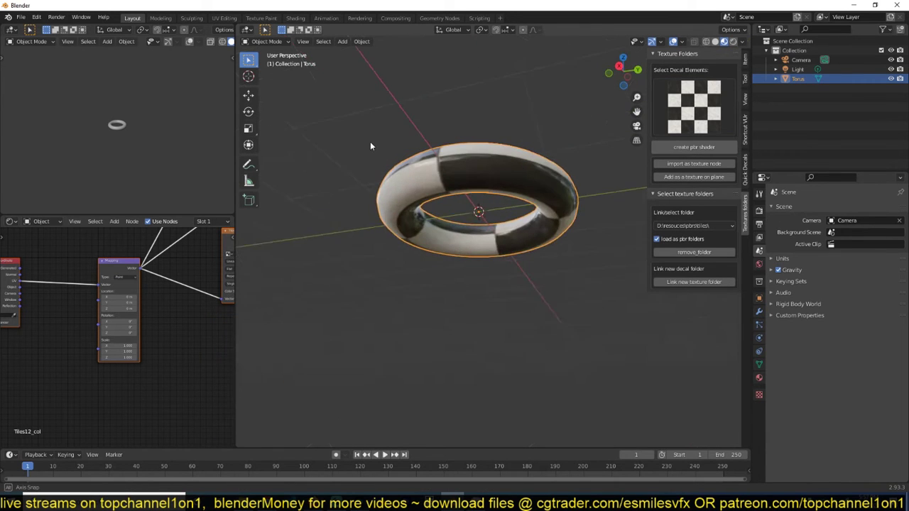
middle_click_drag(370, 142, 401, 155)
key("Home")
left_click(120, 329)
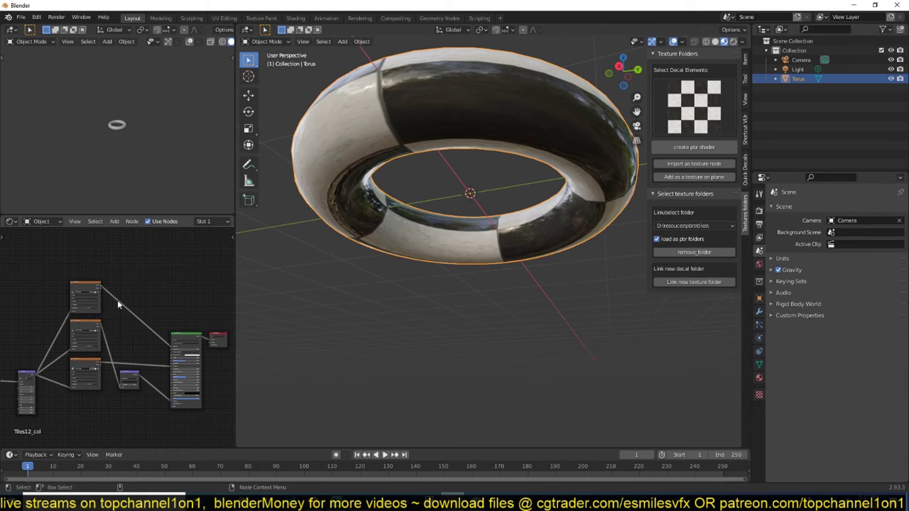
middle_click_drag(419, 291, 444, 193)
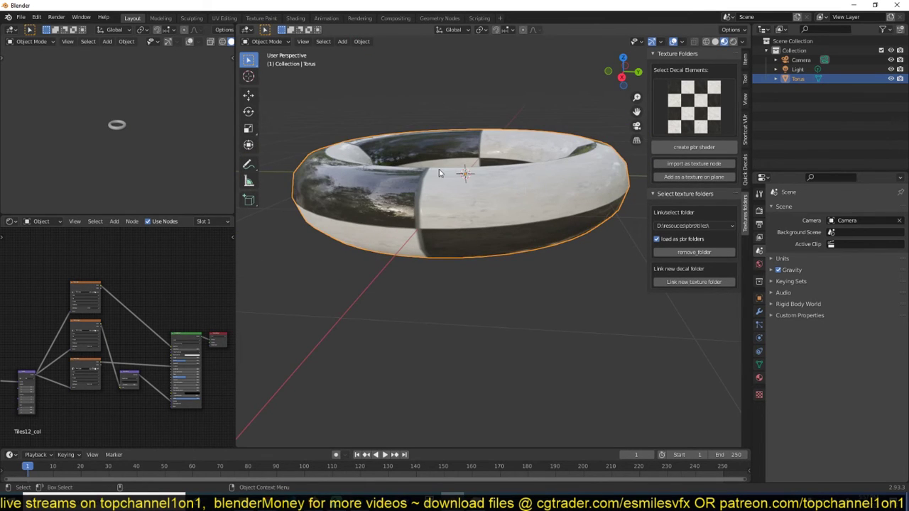
- Link the details folder from D:\resouces as a new texture folder
left_click(693, 282)
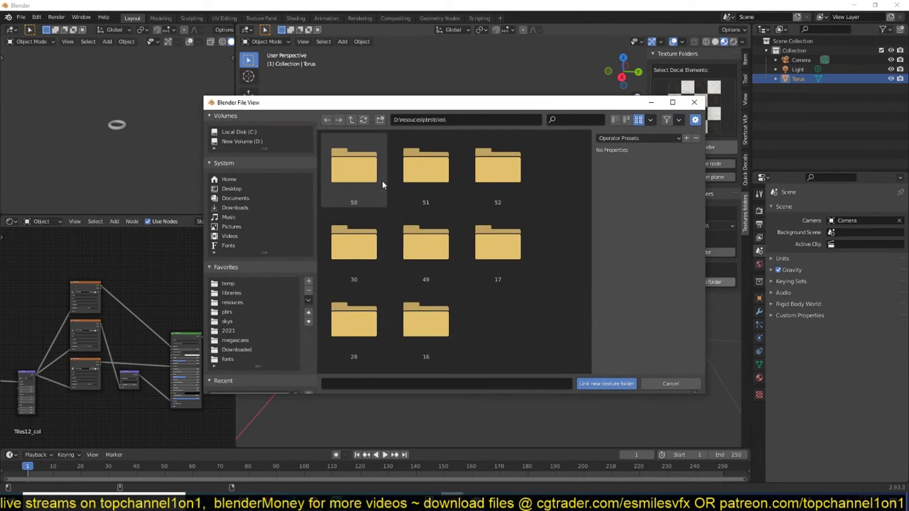
left_click(231, 302)
scroll(424, 271, "down", 1)
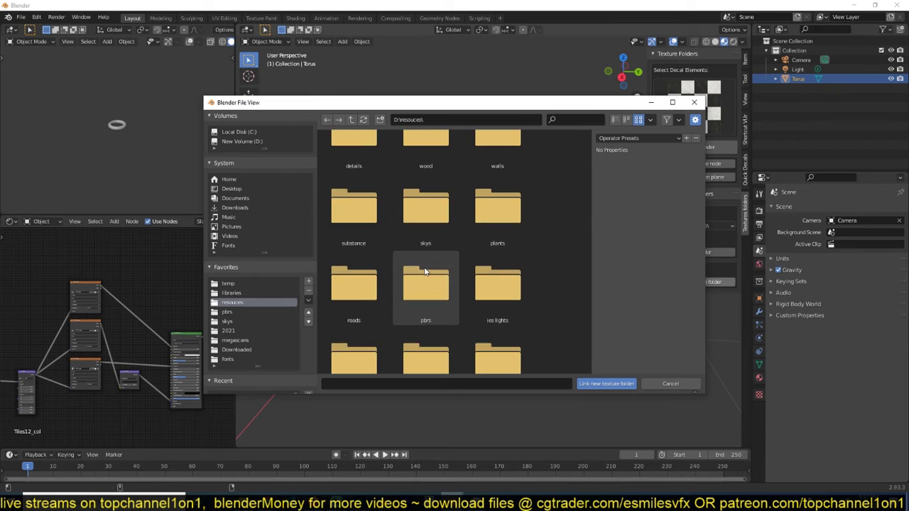
scroll(424, 267, "up", 3)
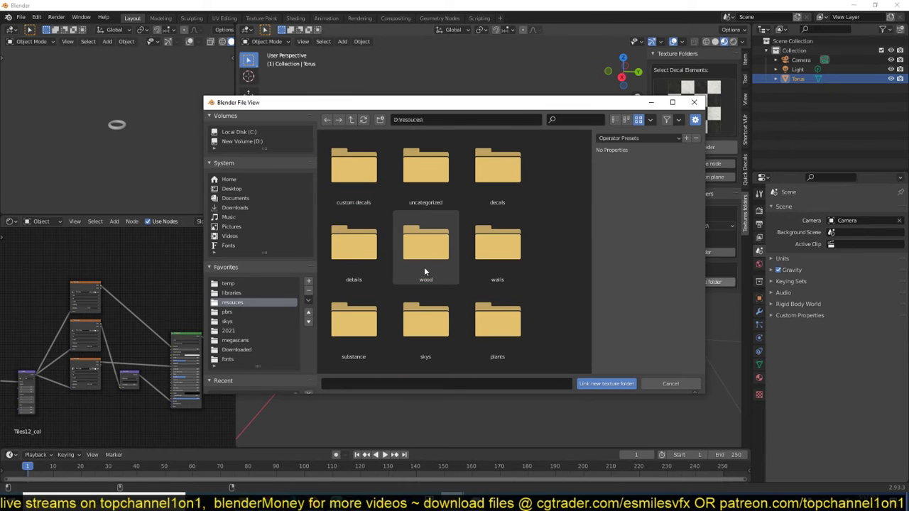
double_click(386, 256)
scroll(424, 242, "down", 2)
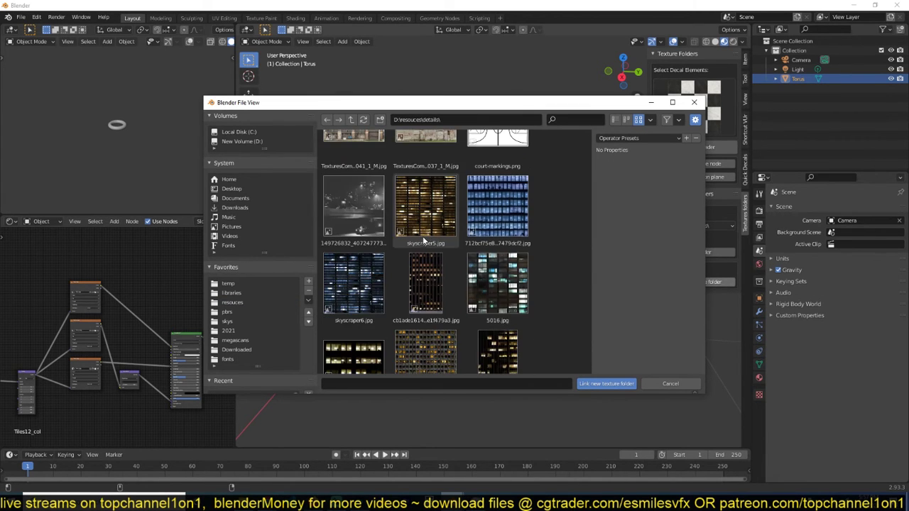
left_click(608, 384)
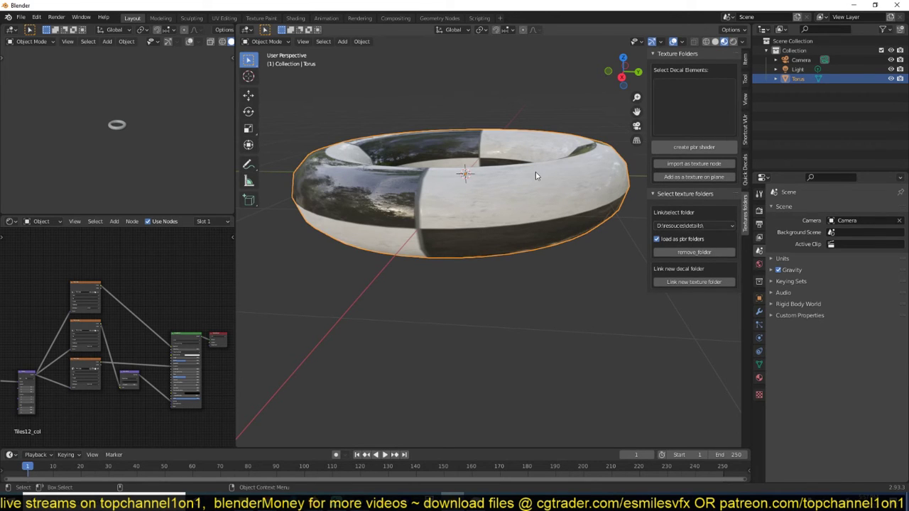
- Turn off loading as PBR folders for the details folder and choose the blue-lit building windows image 5016
left_click(702, 110)
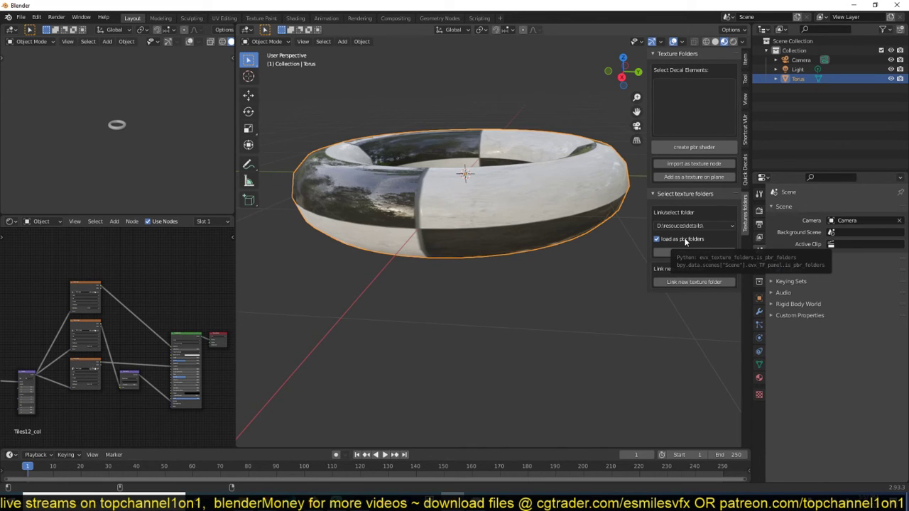
left_click(684, 241)
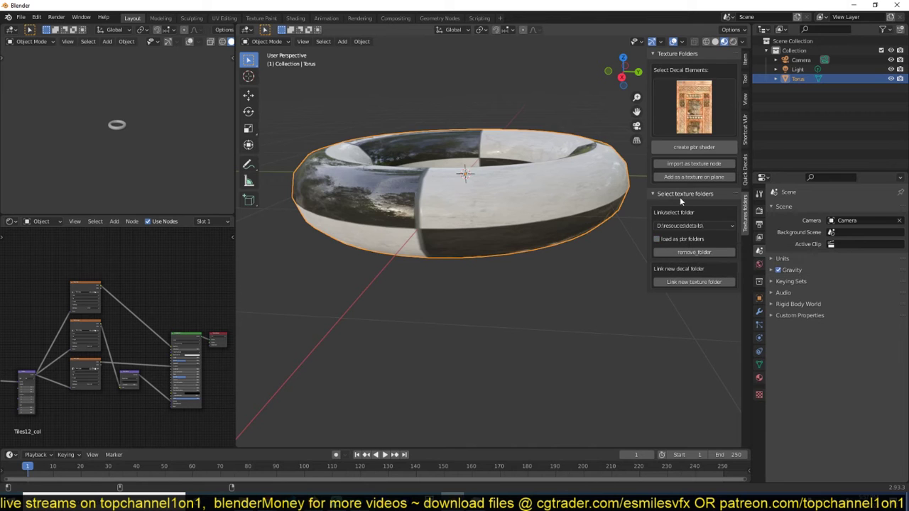
left_click(707, 105)
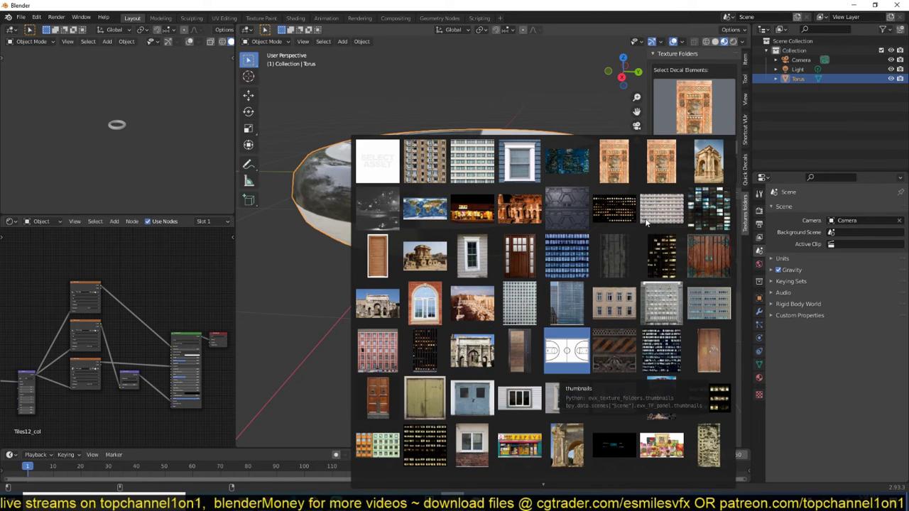
left_click(695, 204)
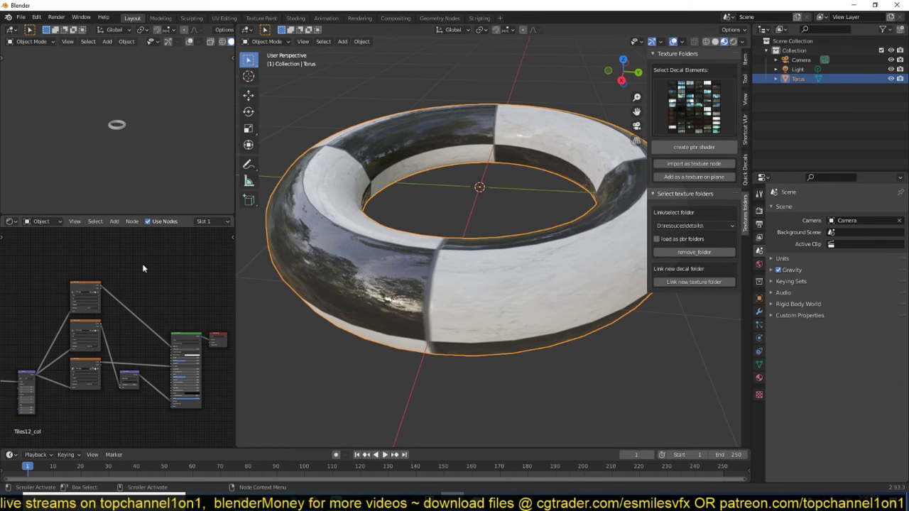
- Import the windows image as a texture node, place it above the other nodes, preview it on the torus, and restore the Principled BSDF output
left_click(696, 164)
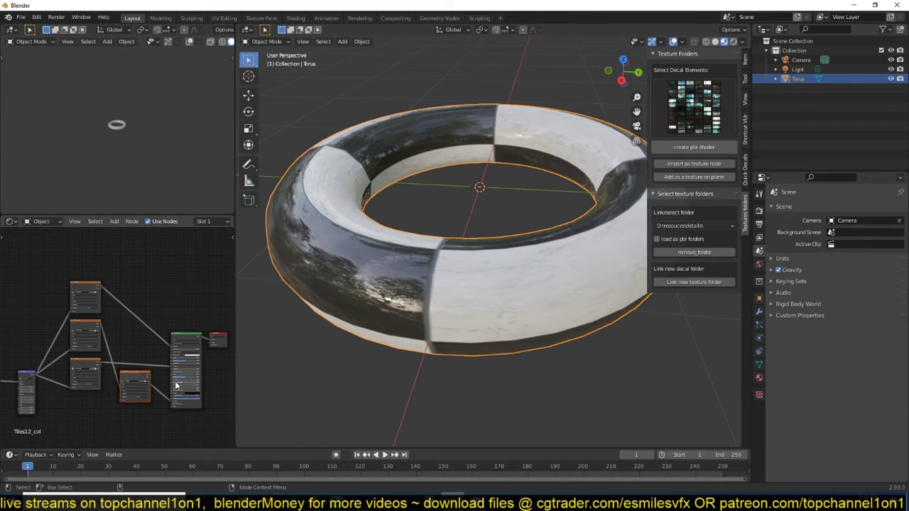
left_click(152, 270)
middle_click_drag(152, 270, 135, 286)
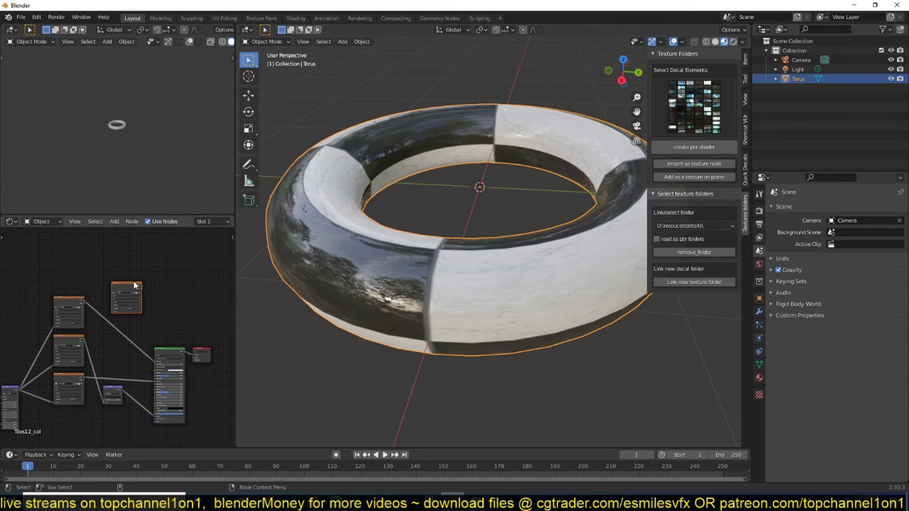
left_click(132, 291, "ctrl+shift")
middle_click_drag(329, 272, 398, 257)
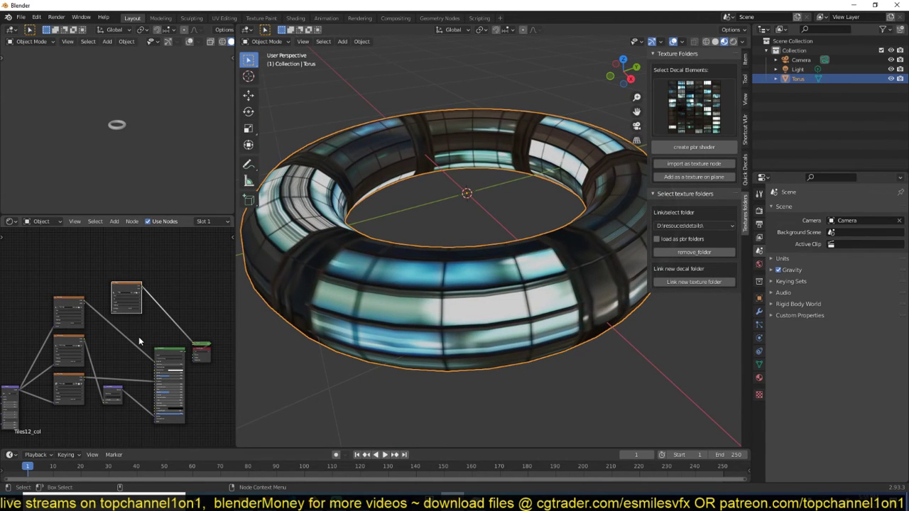
left_click(174, 355, "ctrl+shift")
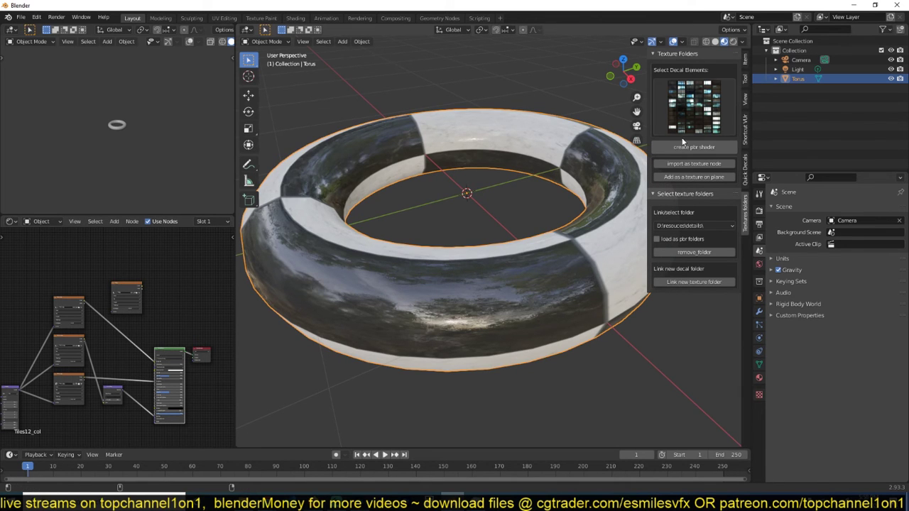
- Create a PBR shader from the windows image and reposition its image node to inspect the Base Color and Roughness links
left_click(683, 148)
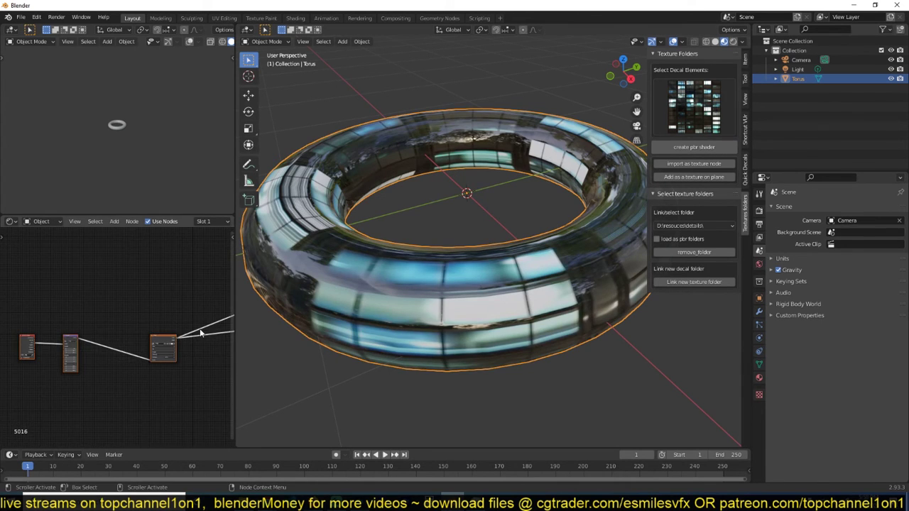
scroll(145, 344, "up", 4)
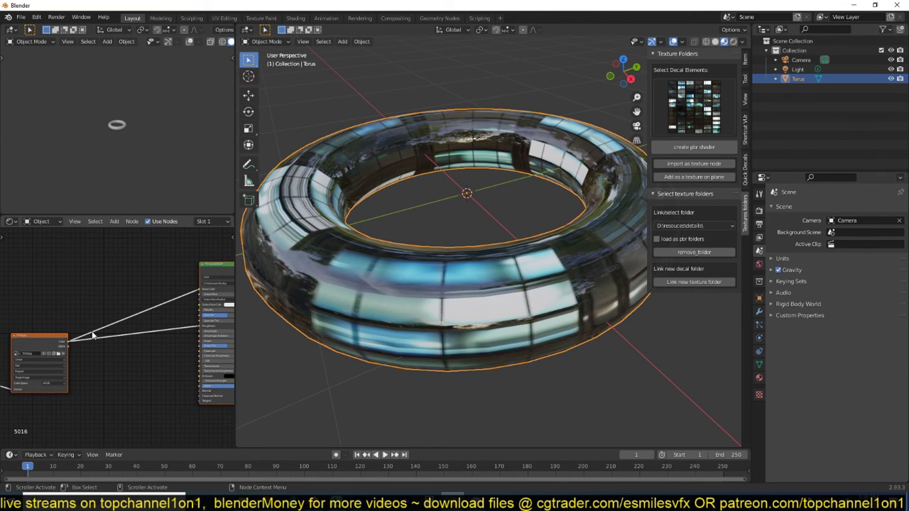
left_click_drag(57, 342, 70, 287)
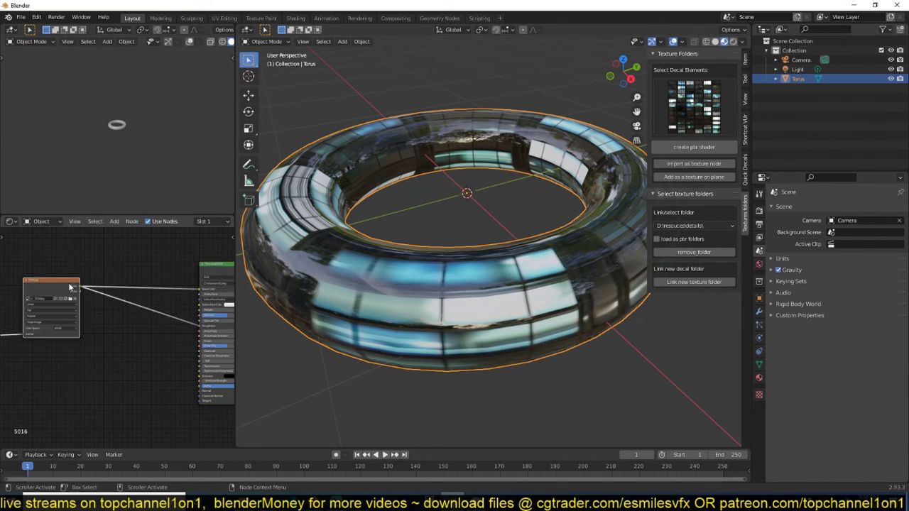
middle_click_drag(176, 314, 83, 324)
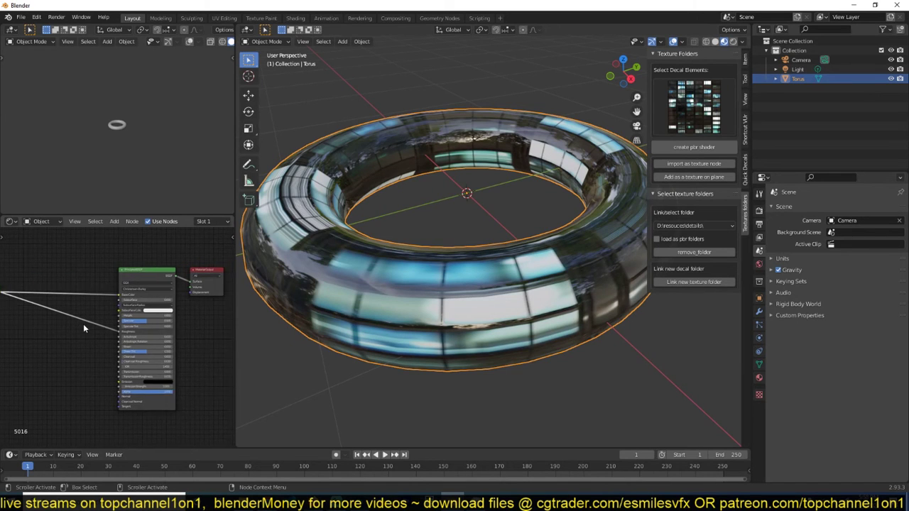
scroll(83, 324, "up", 2)
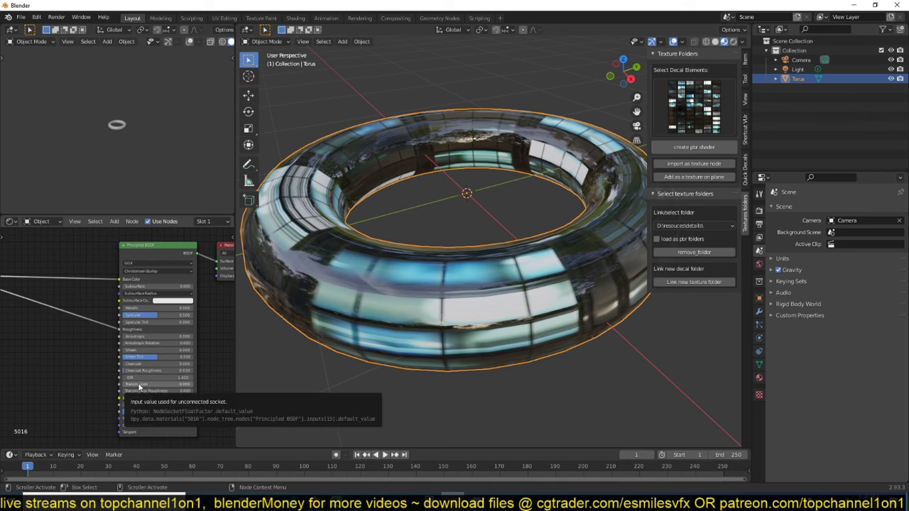
scroll(87, 321, "down", 2)
scroll(87, 321, "up", 1)
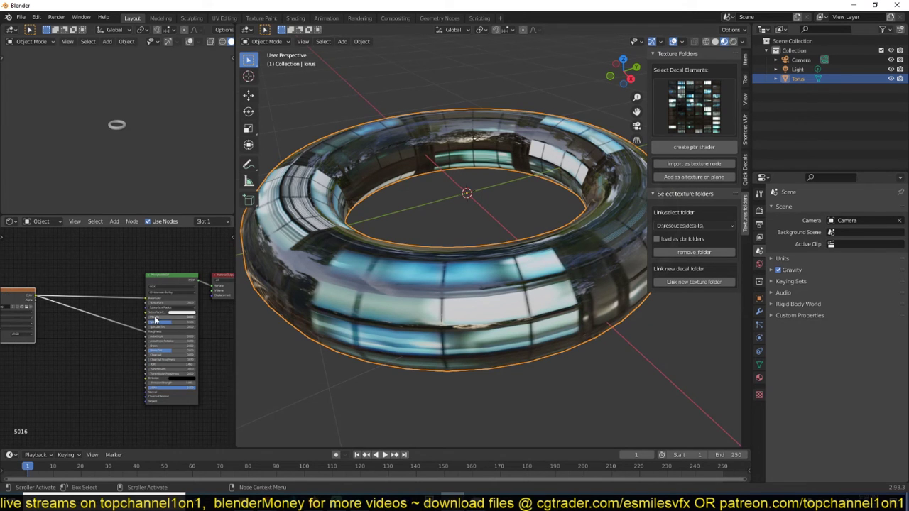
middle_click_drag(143, 307, 199, 307)
scroll(617, 197, "down", 3)
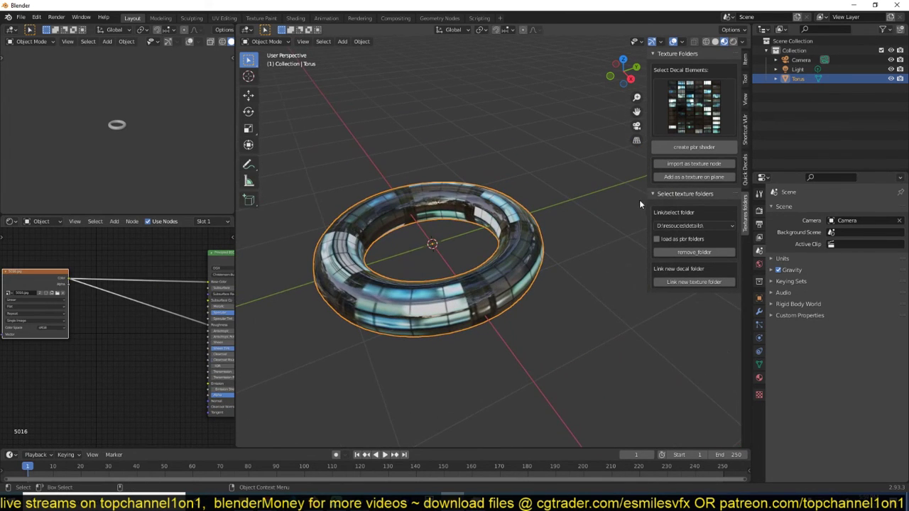
- Add the windows image as a textured plane and raise it about 0.9 m along Z above the torus
left_click(683, 177)
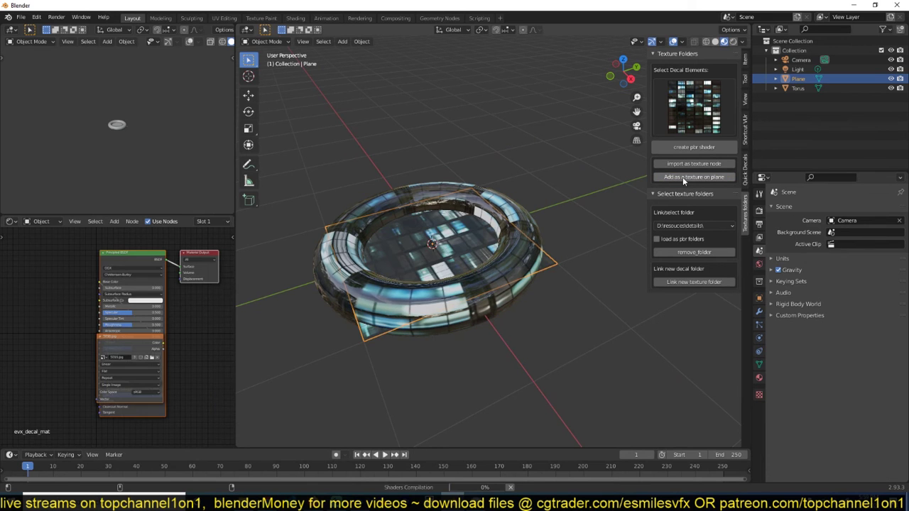
key("g")
key("z")
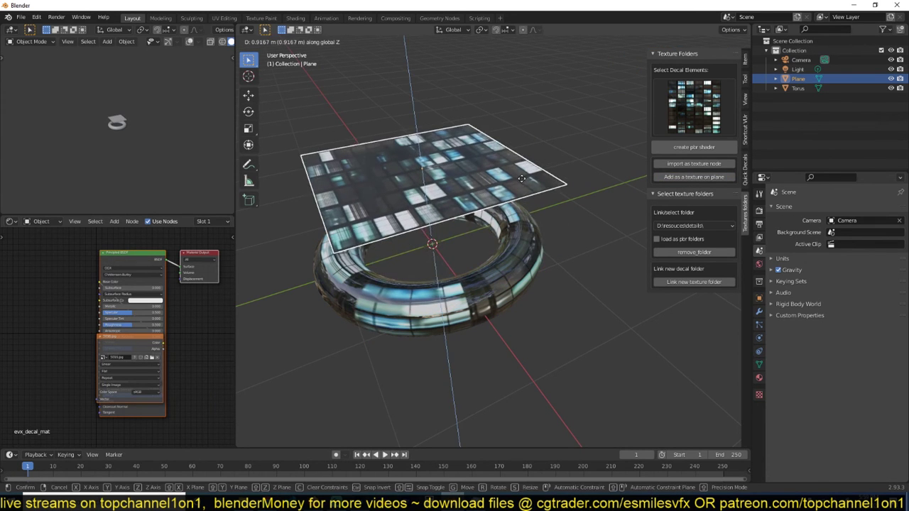
left_click(611, 178)
- Choose the stone arch image from the details folder and add it as a second textured plane
left_click(682, 120)
left_click(709, 175)
left_click(694, 177)
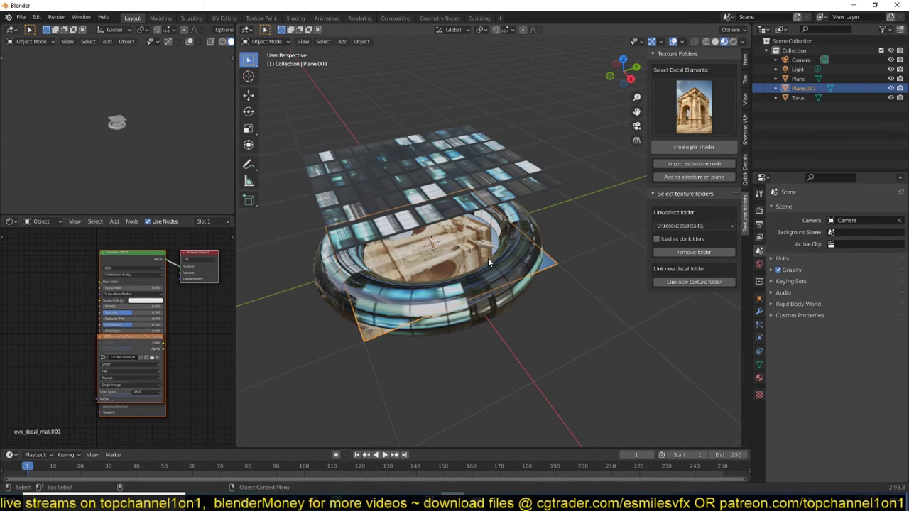
- Undo the recent operations until both textured planes and the torus are removed from the scene
key("ctrl+z")
key("ctrl+z")
key("ctrl+z")
key("ctrl+z")
key("ctrl+z")
key("ctrl+z")
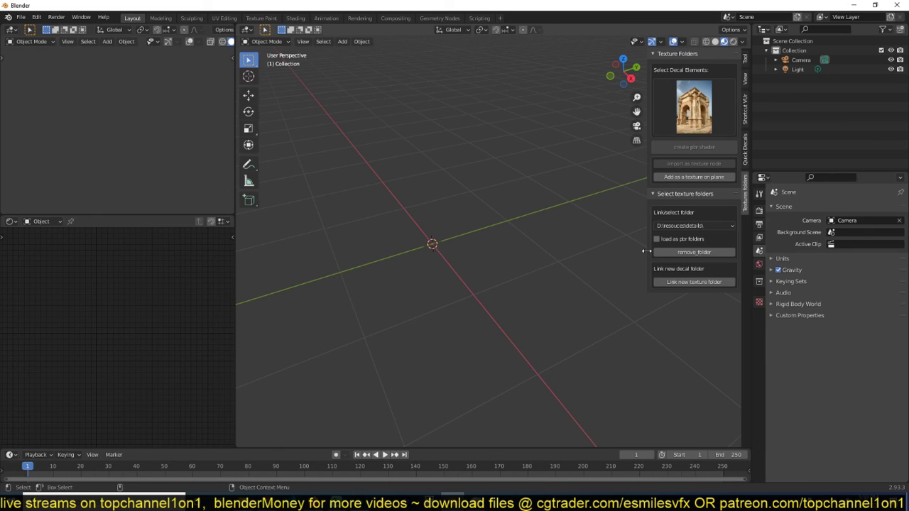
- Remove the linked details folder and switch to the linked folder D:\resouces\pbrs\tiles
left_click(696, 254)
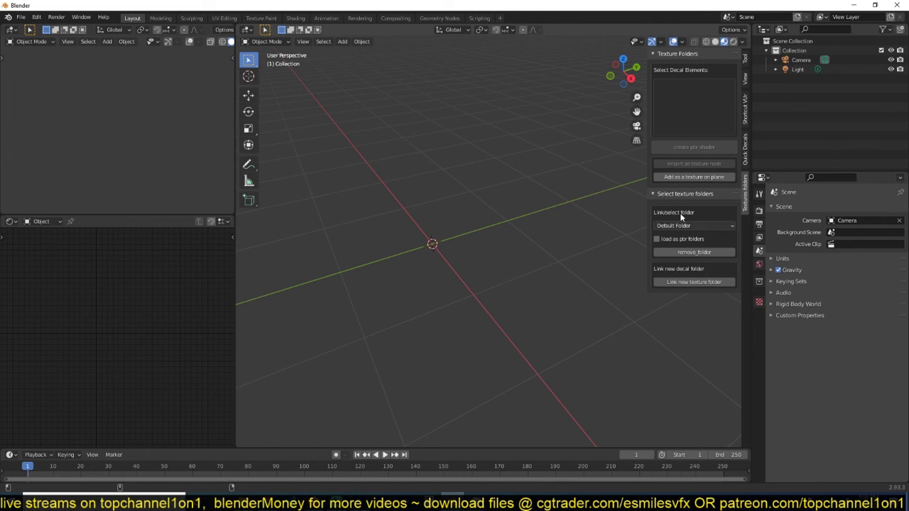
left_click(713, 226)
left_click(703, 247)
left_click(711, 228)
left_click(682, 257)
- Link the metals folder from D:\resouces\pbrs as a new texture folder
left_click(694, 281)
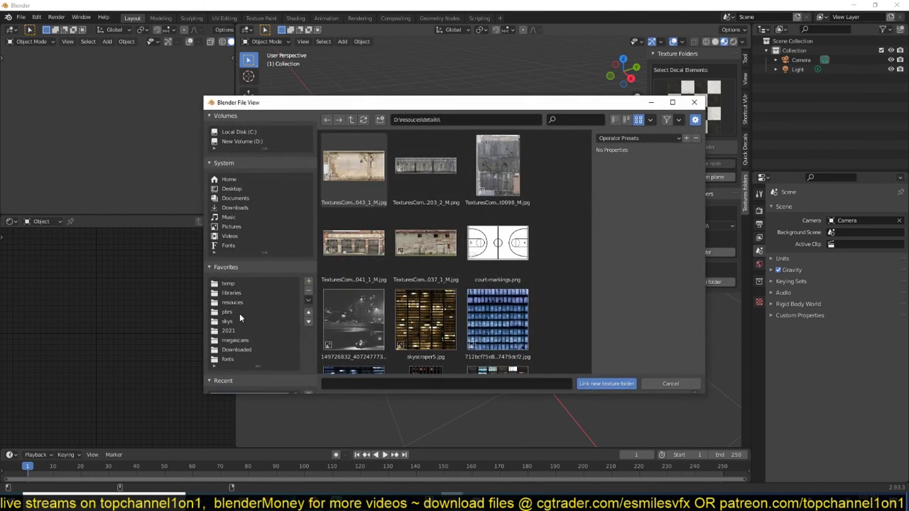
left_click(229, 312)
double_click(412, 280)
double_click(428, 188)
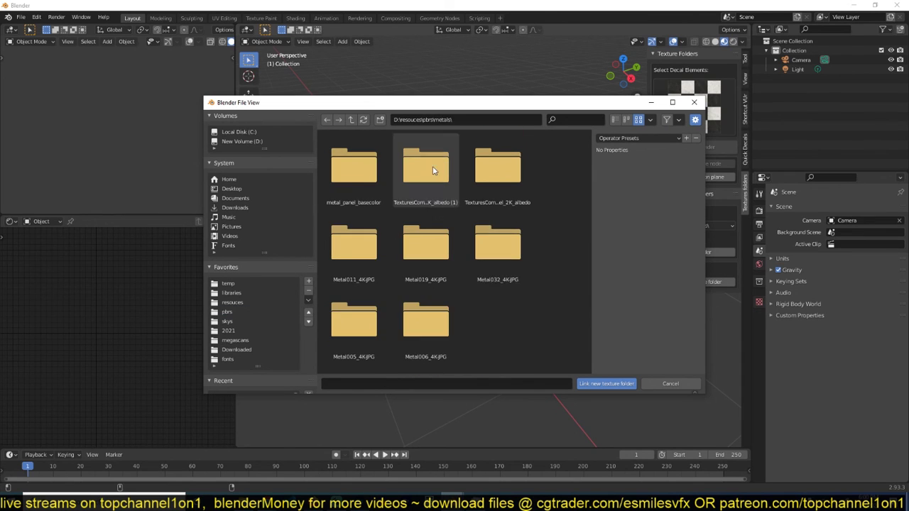
left_click(609, 383)
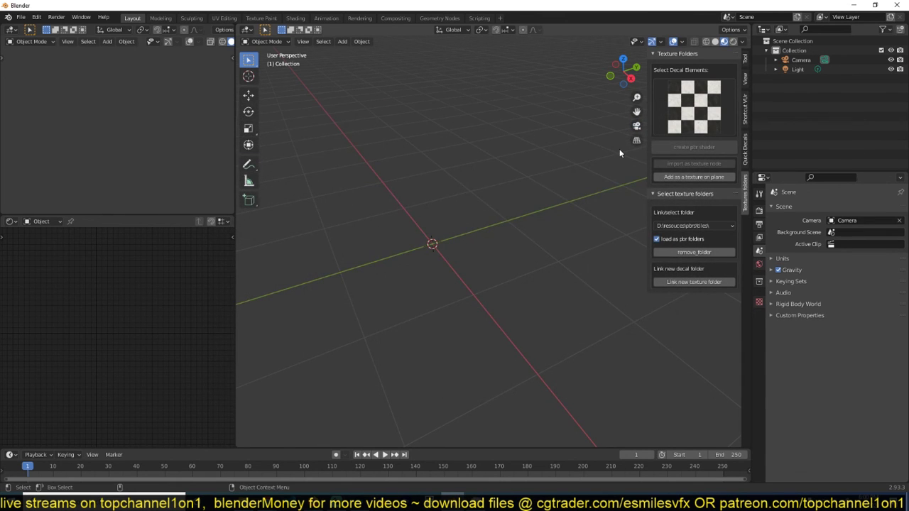
- Choose the slatted metal panel texture from the metals folder and bring up its texture thumbnails again
left_click(694, 107)
left_click(377, 208)
left_click(687, 117)
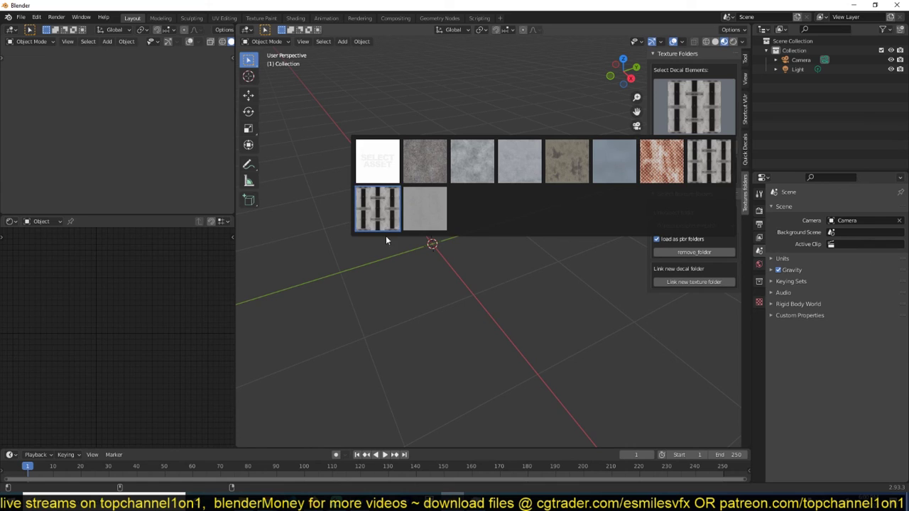